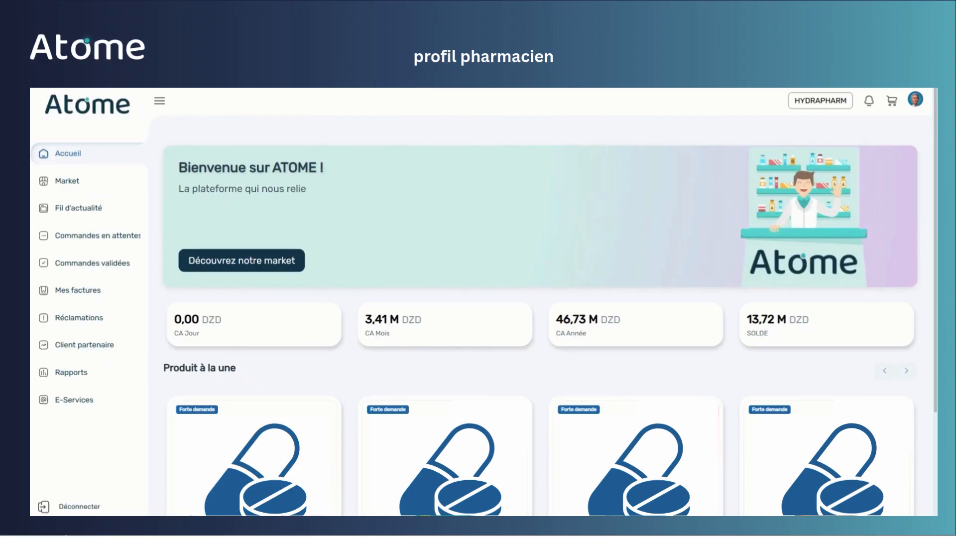
left_click(915, 103)
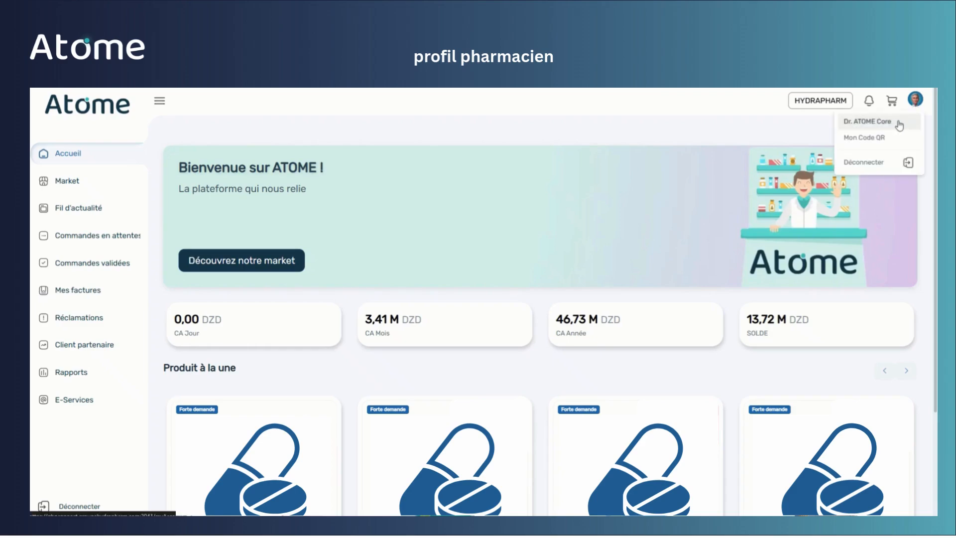
left_click(899, 125)
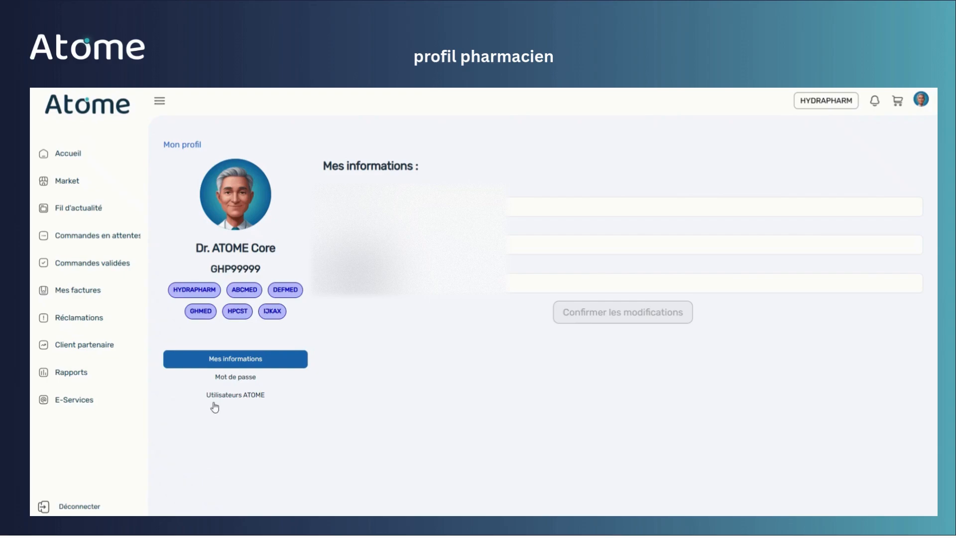
left_click(253, 398)
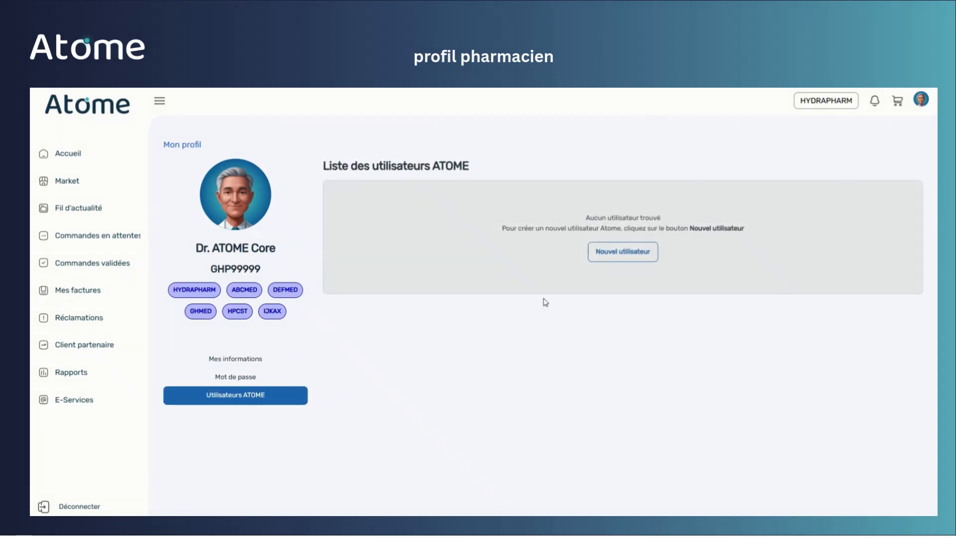
left_click(628, 253)
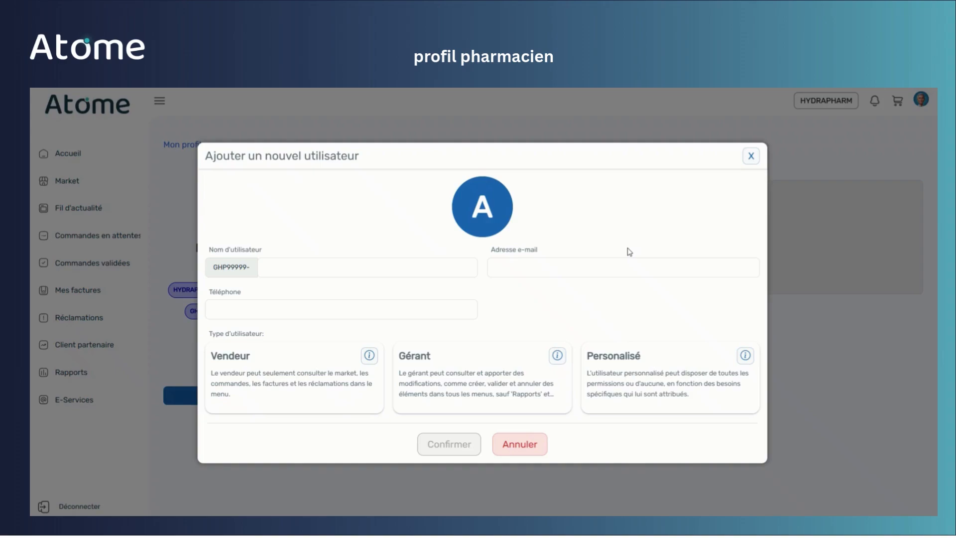
Enter username levendeur, the user's e-mail and phone number, and choose the Vendeur type.
left_click(402, 270)
type("levendeur")
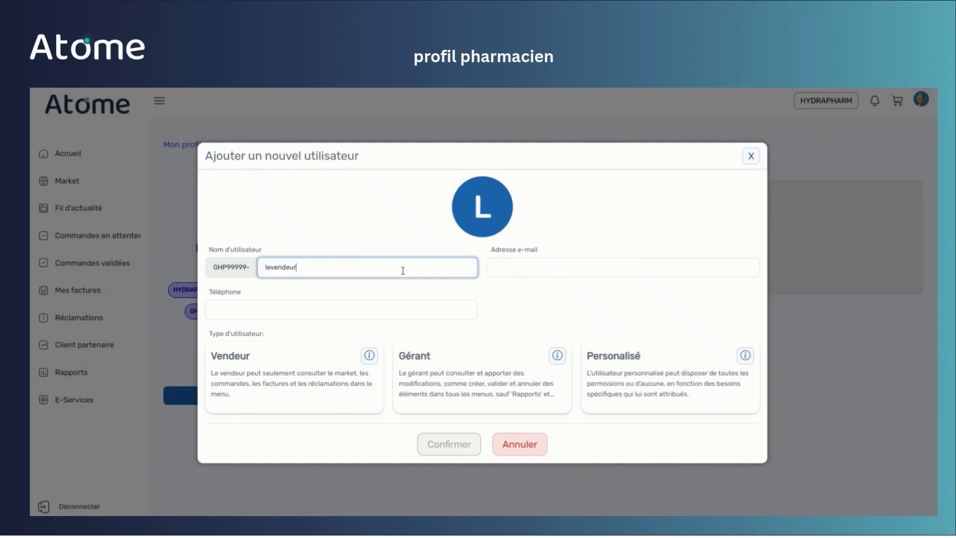
left_click(558, 275)
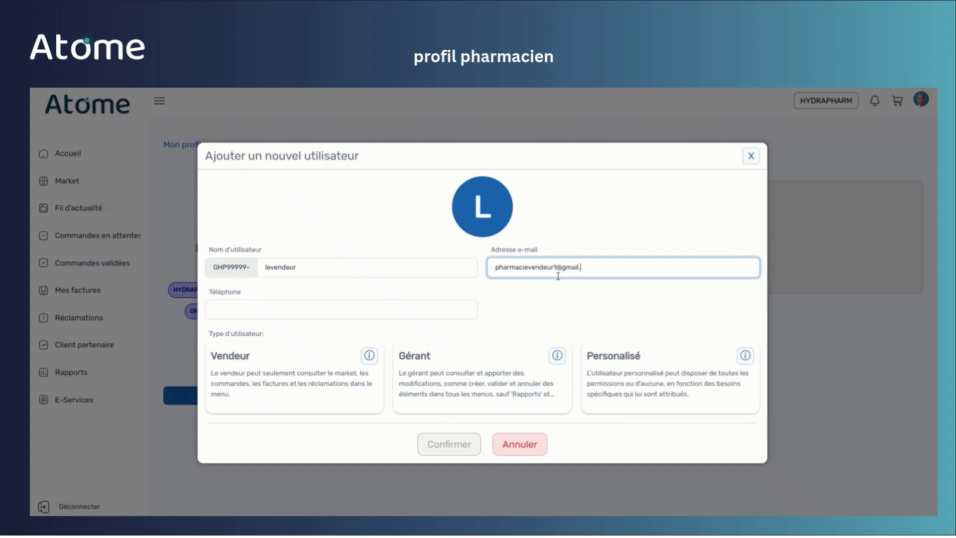
left_click(445, 305)
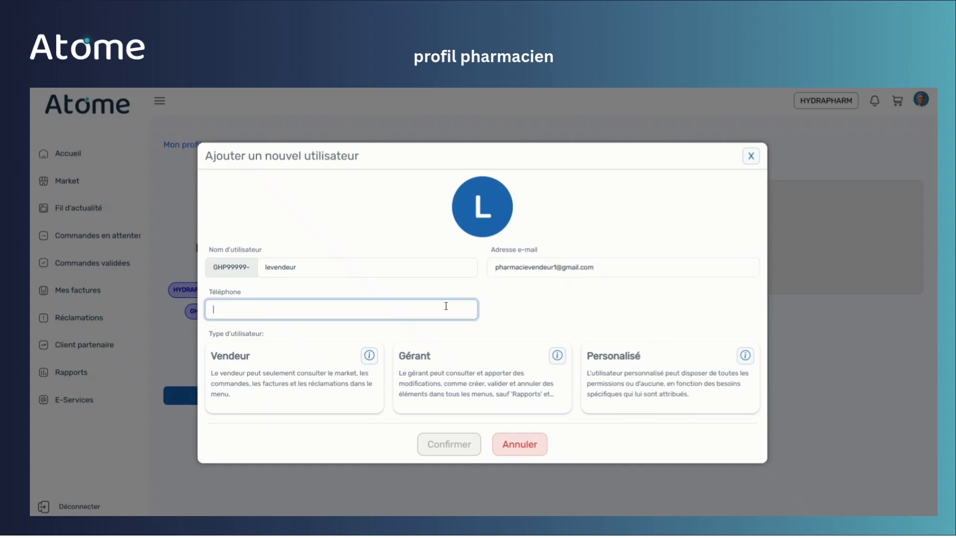
type("0555000000")
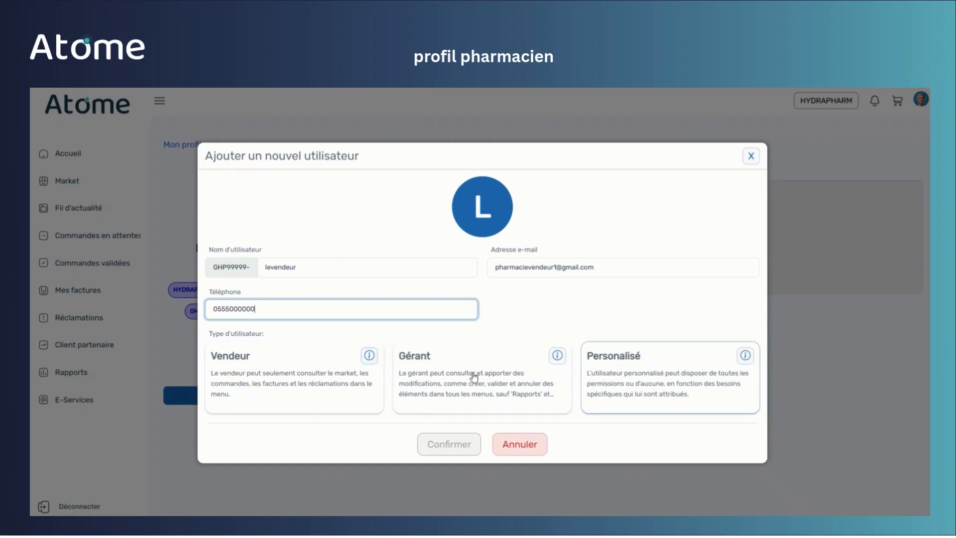
left_click(332, 380)
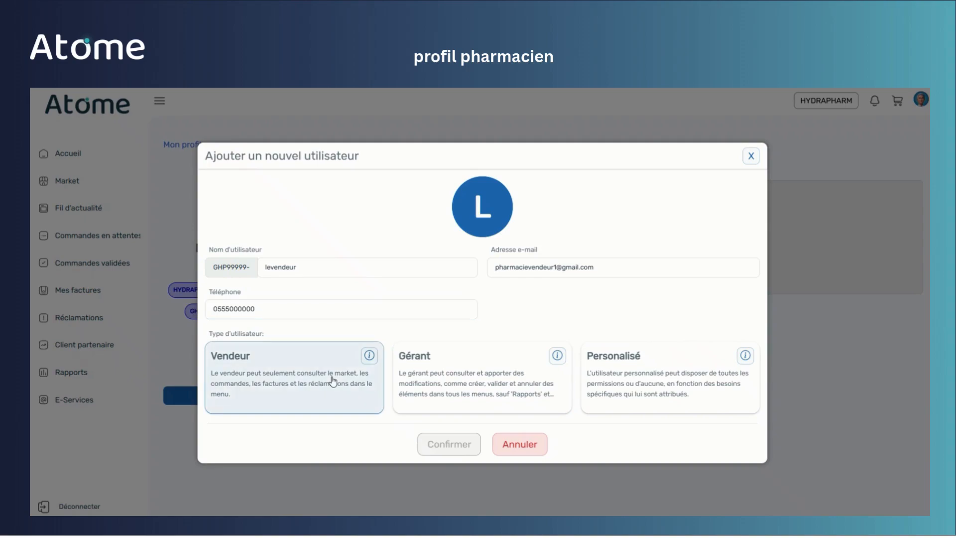
left_click(370, 355)
scroll(441, 279, "down", 5)
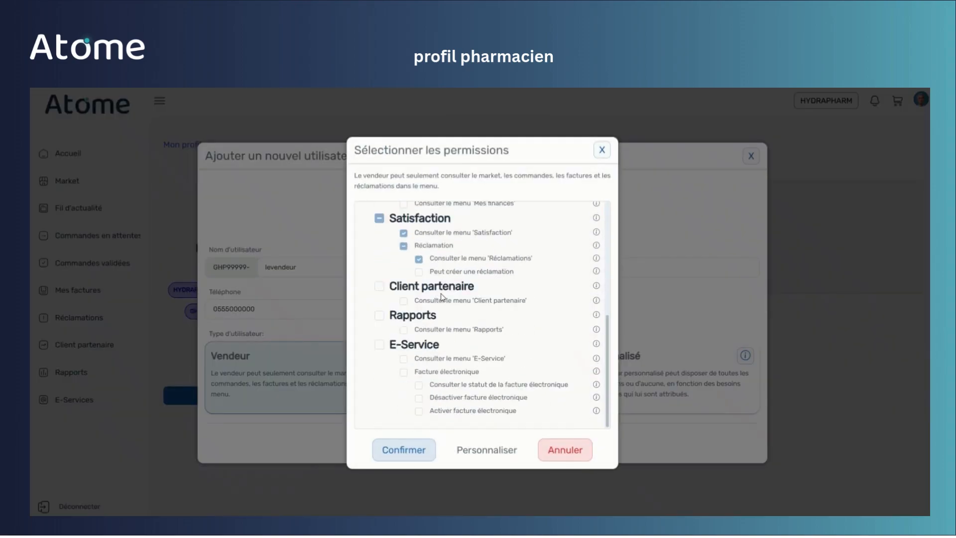
scroll(440, 297, "up", 5)
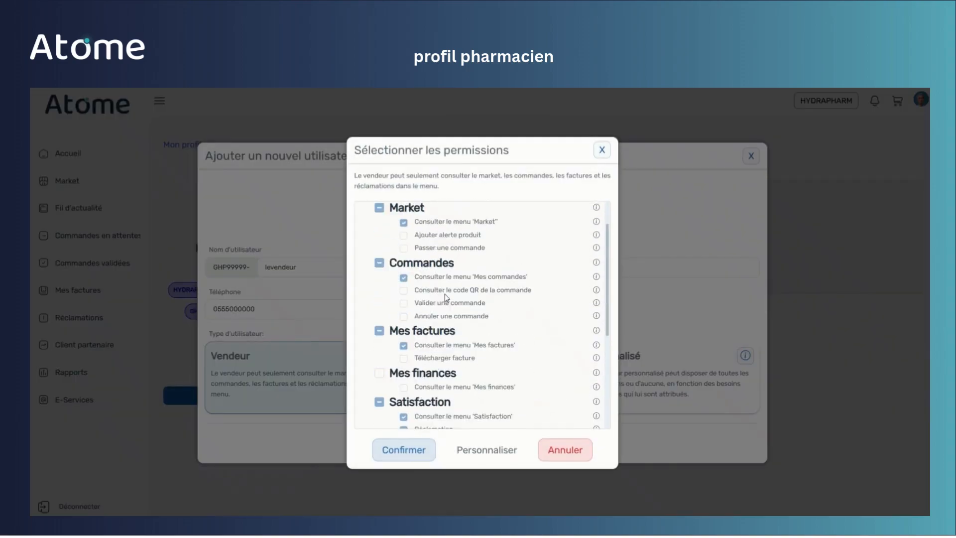
left_click(601, 150)
left_click(478, 359)
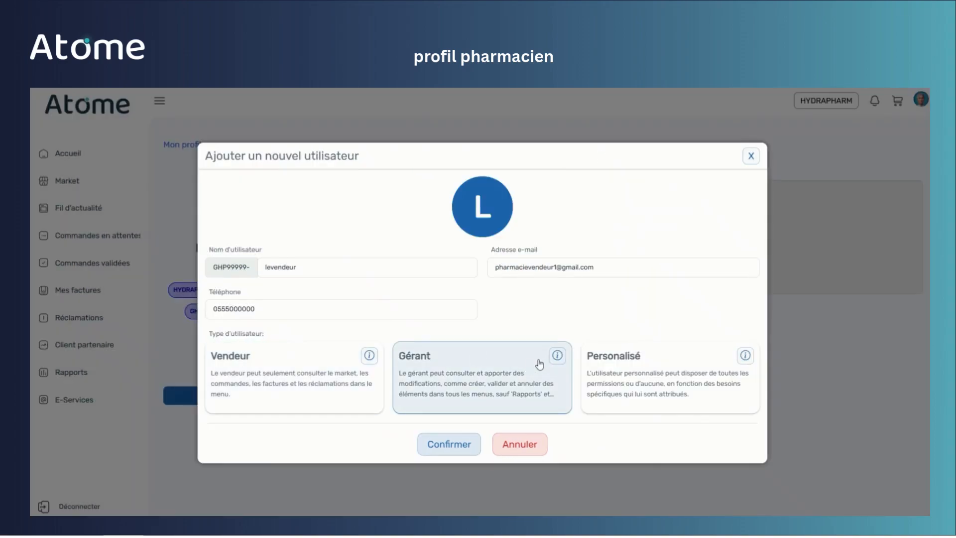
left_click(557, 356)
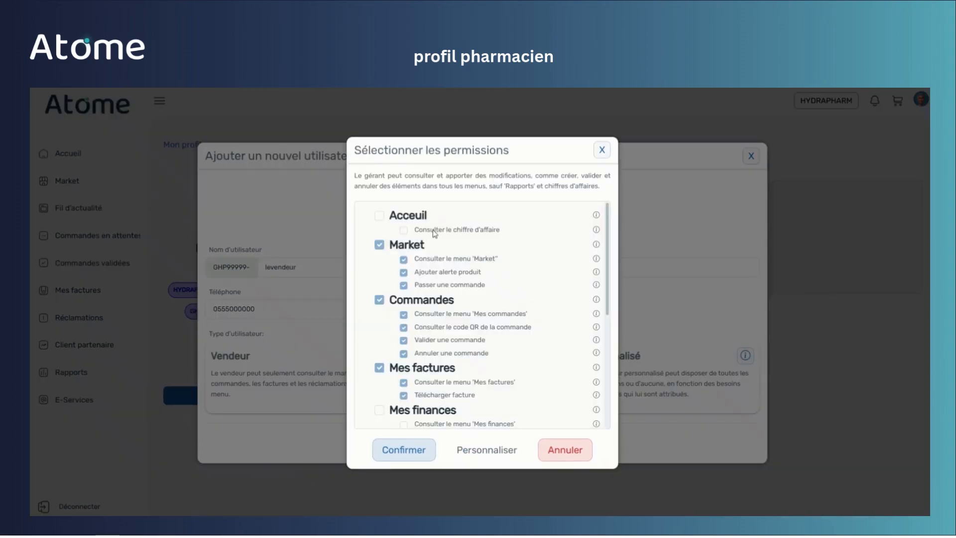
scroll(434, 233, "down", 5)
scroll(446, 306, "up", 5)
left_click(602, 150)
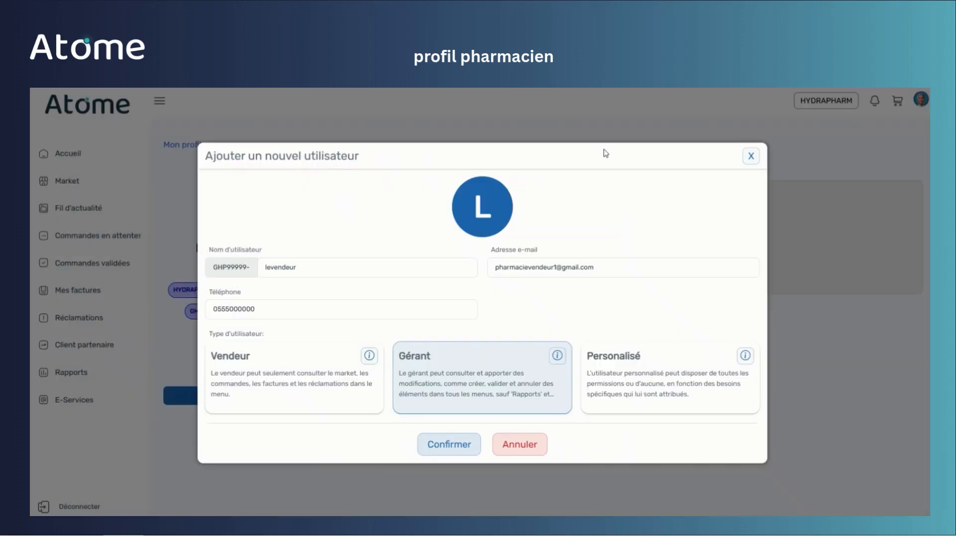
left_click(632, 371)
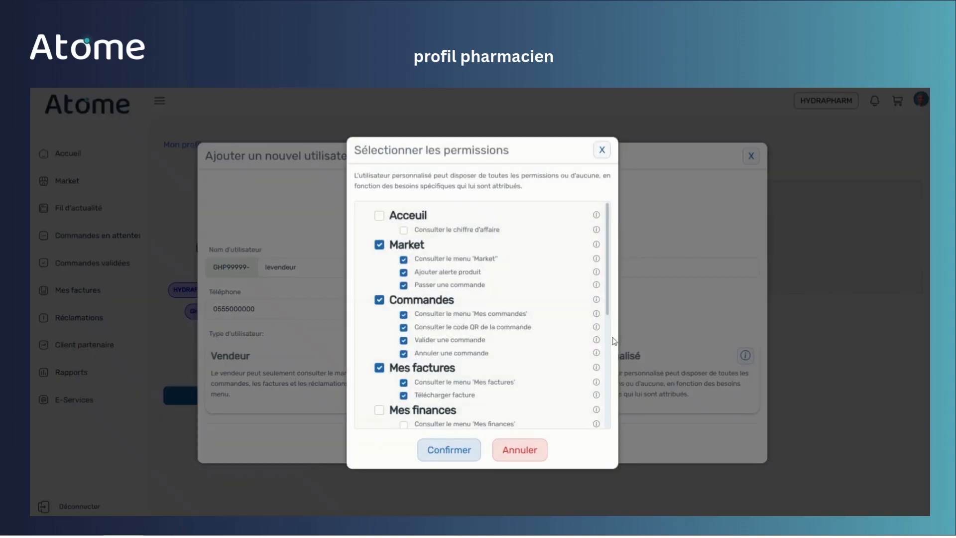
left_click(380, 245)
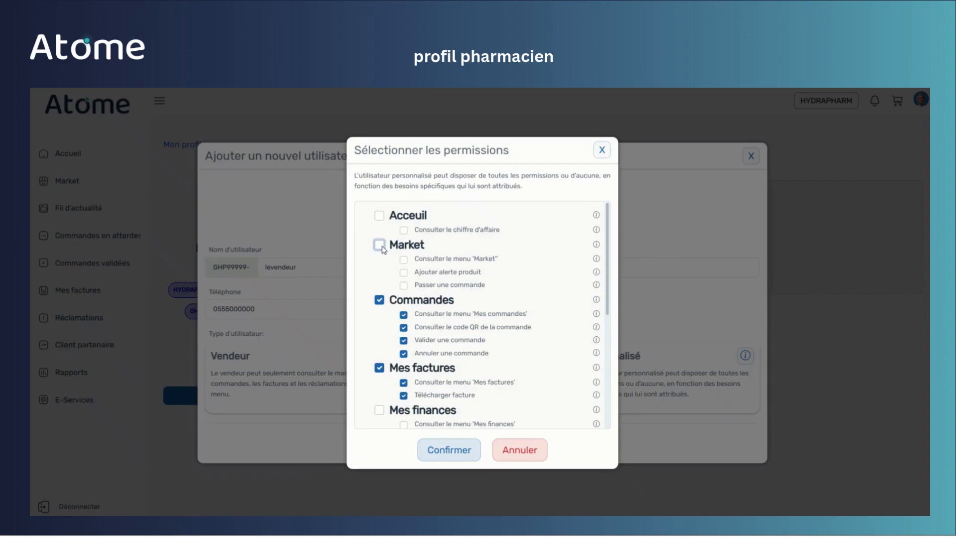
left_click(380, 246)
scroll(382, 279, "down", 1)
left_click(380, 320)
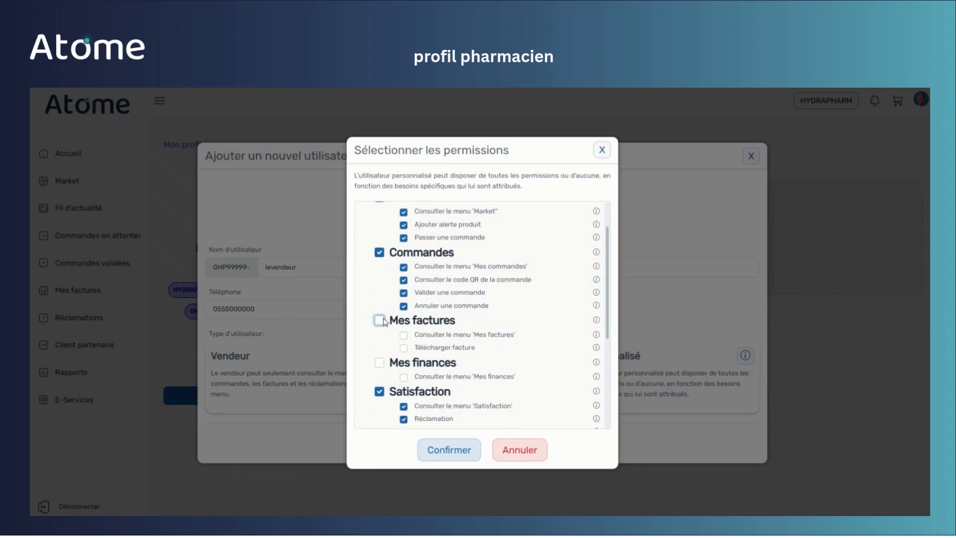
scroll(384, 321, "down", 4)
left_click(379, 344)
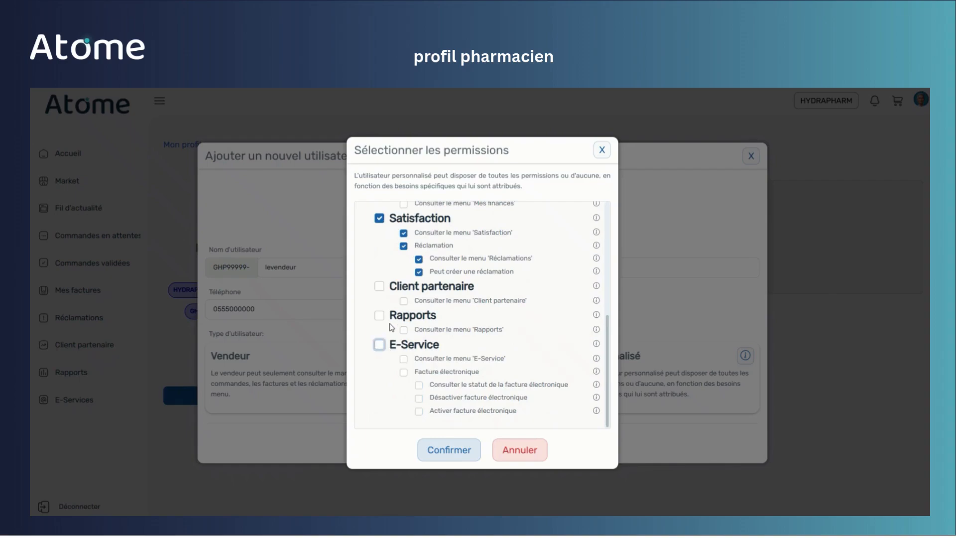
left_click(380, 315)
scroll(463, 348, "up", 6)
left_click(517, 450)
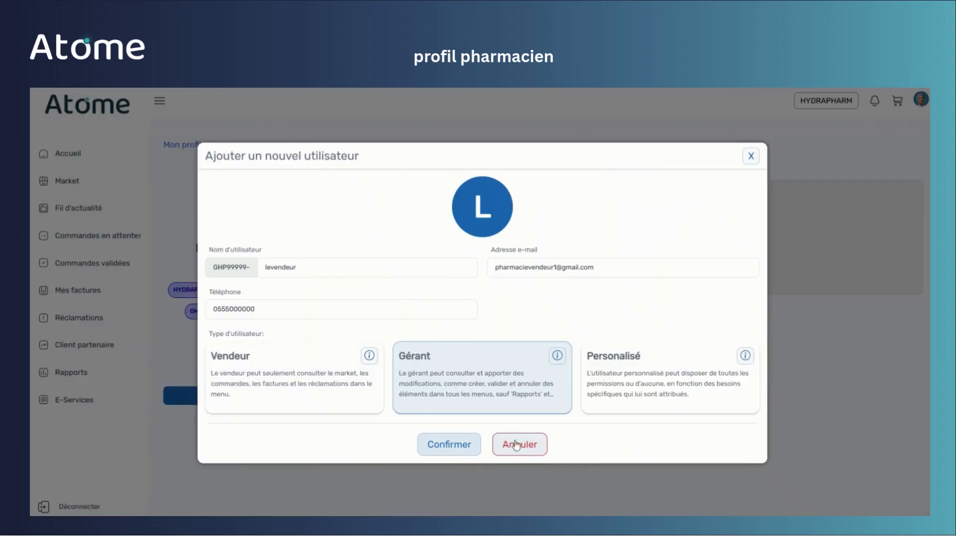
left_click(319, 354)
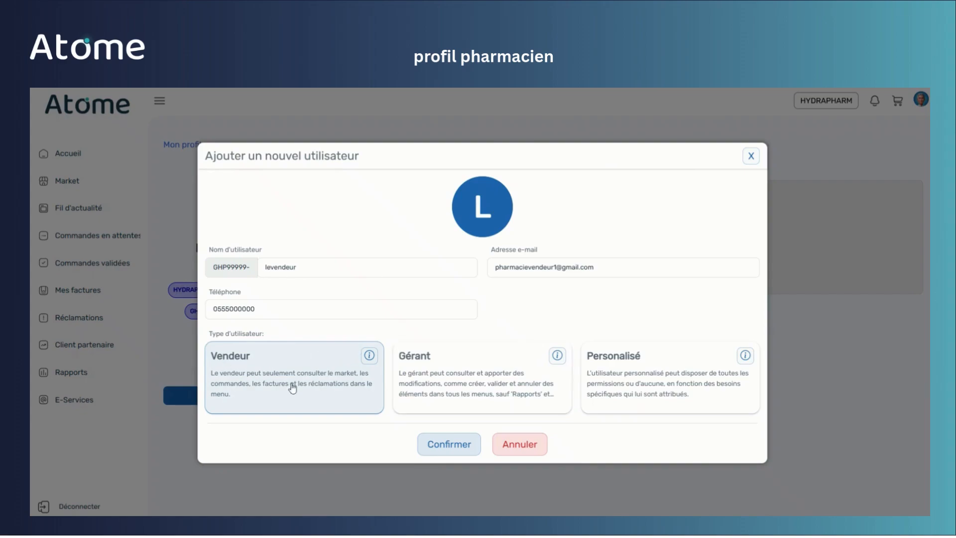
Create the Vendeur user, then reopen its details via Modifier l'utilisateur and confirm them unchanged.
left_click(458, 450)
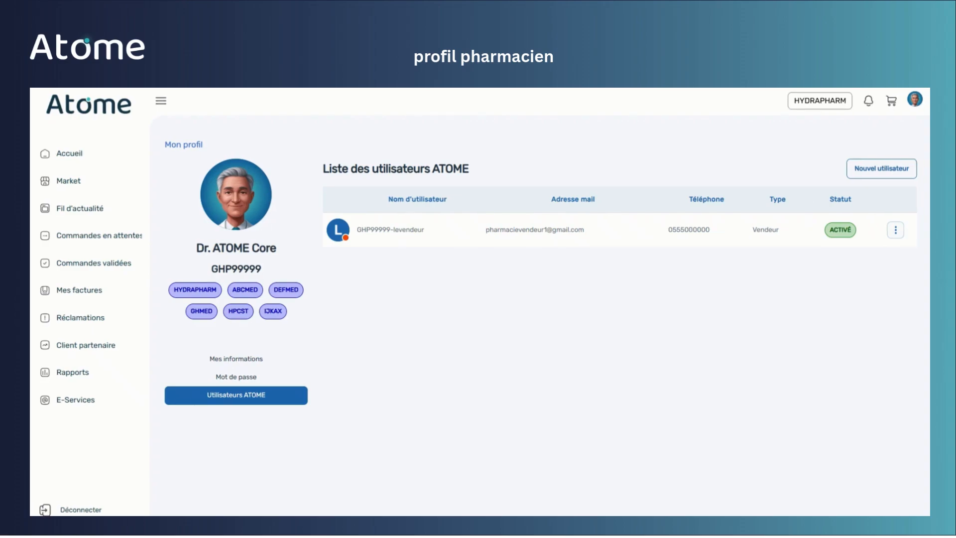
left_click(893, 230)
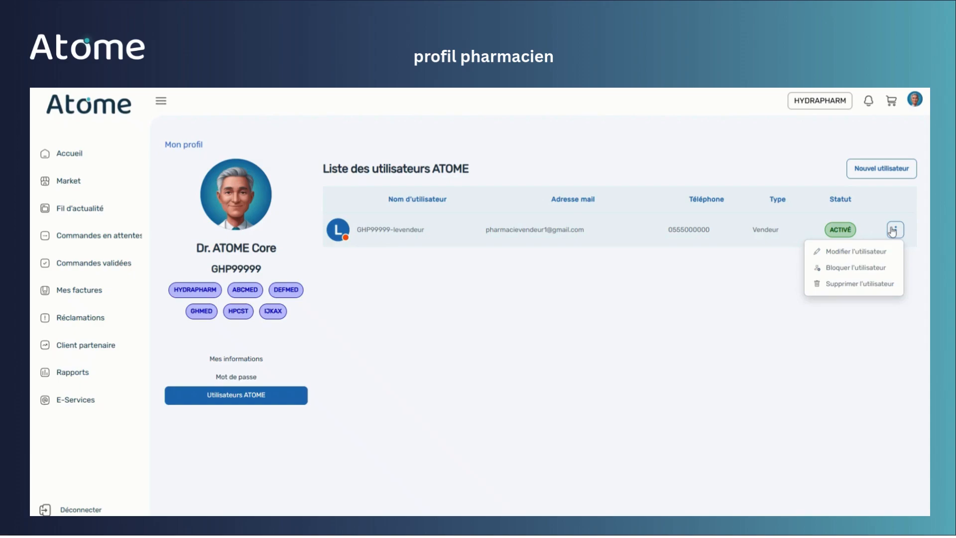
left_click(871, 258)
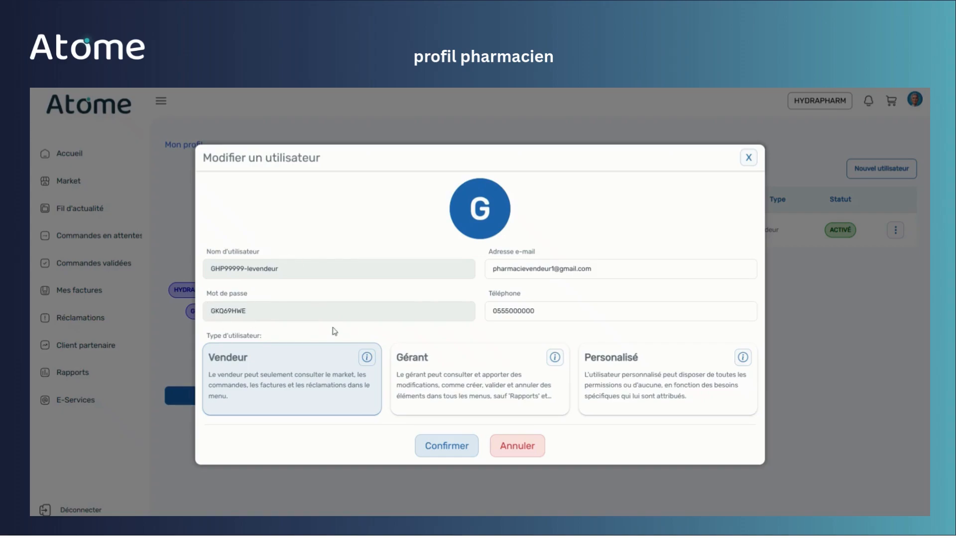
left_click(441, 446)
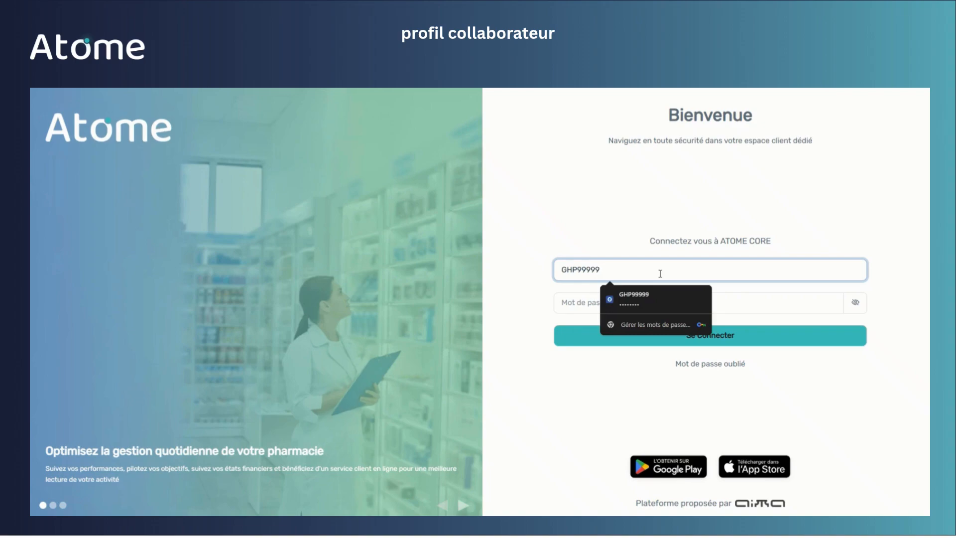
Correct the login field to the new levendeur username, removing the stray 6.
type("6")
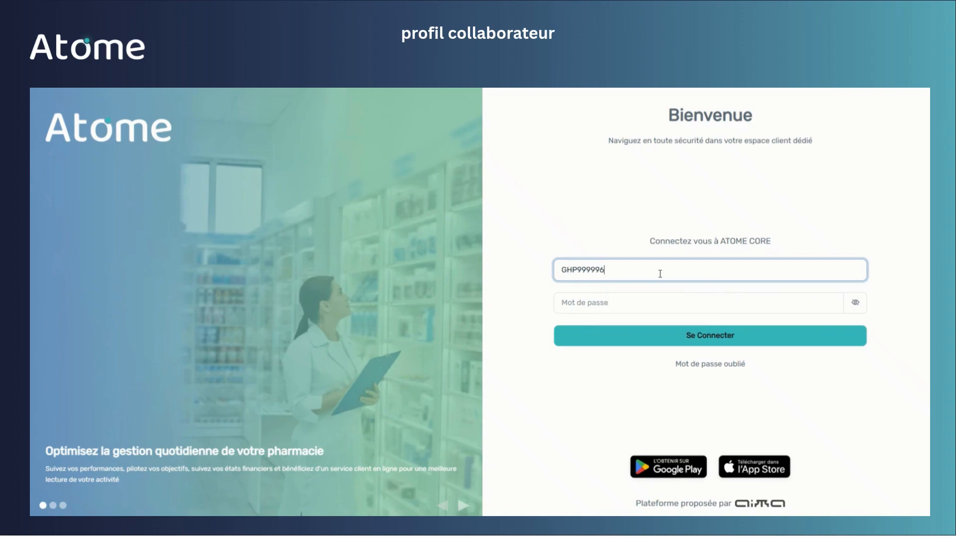
key("BackSpace")
type("-levende")
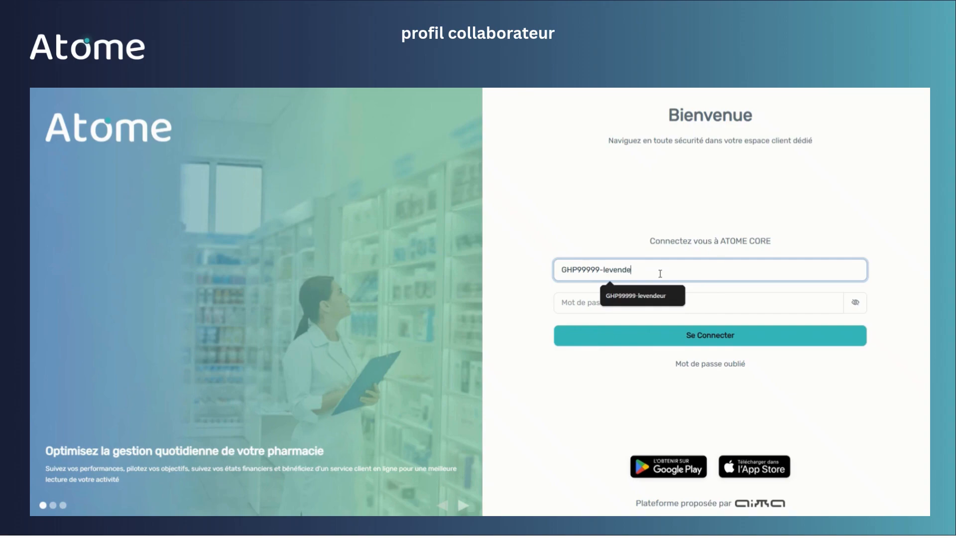
type("ur")
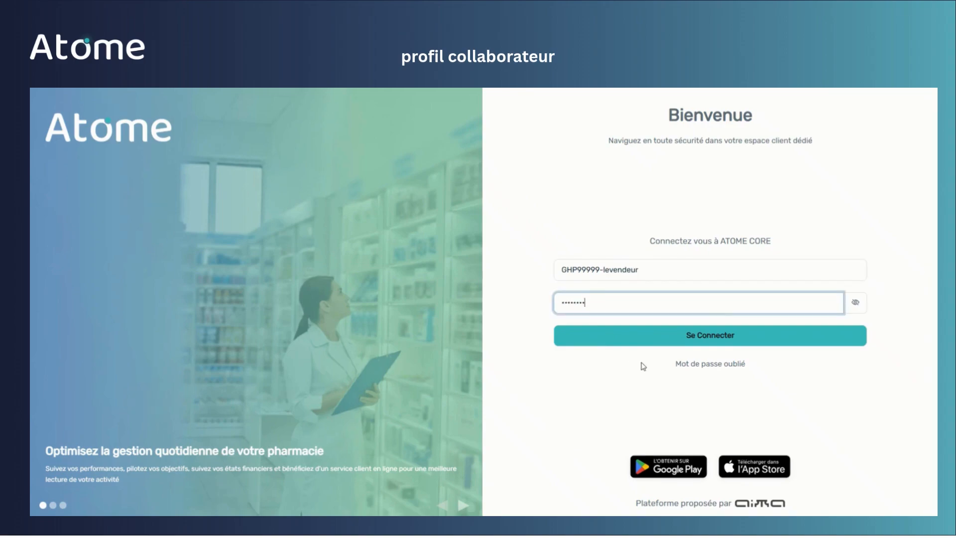
Submit the login and e-mail, then enter the emailed six-digit verification code.
left_click(660, 345)
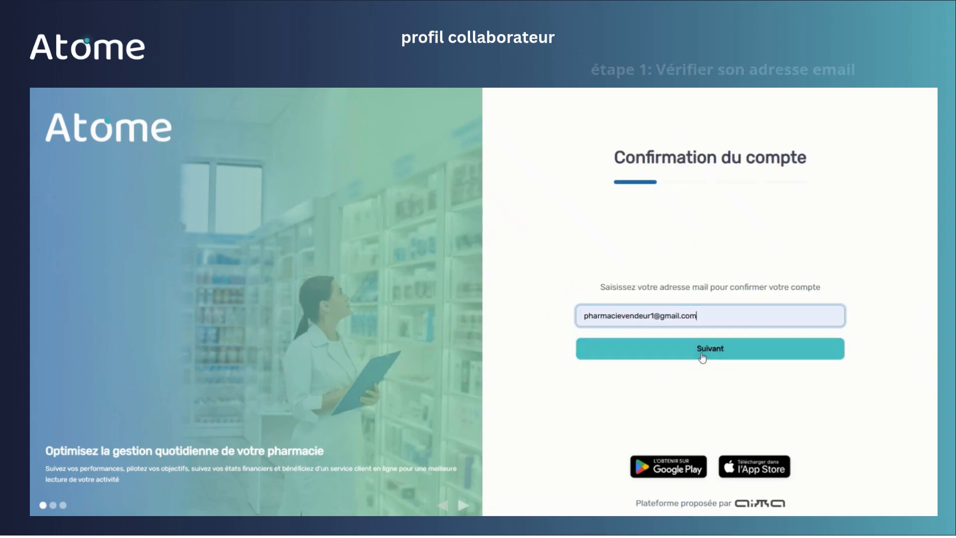
left_click(702, 351)
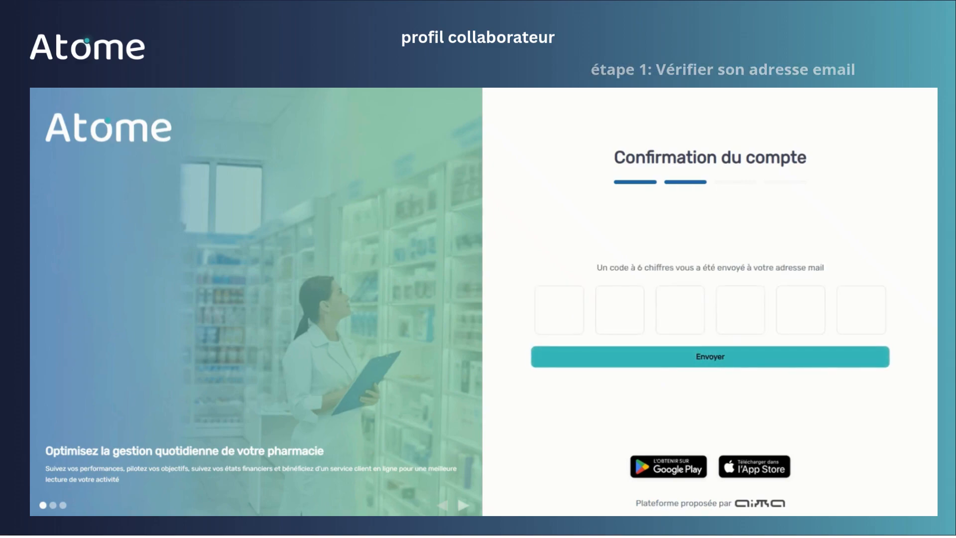
left_click(569, 305)
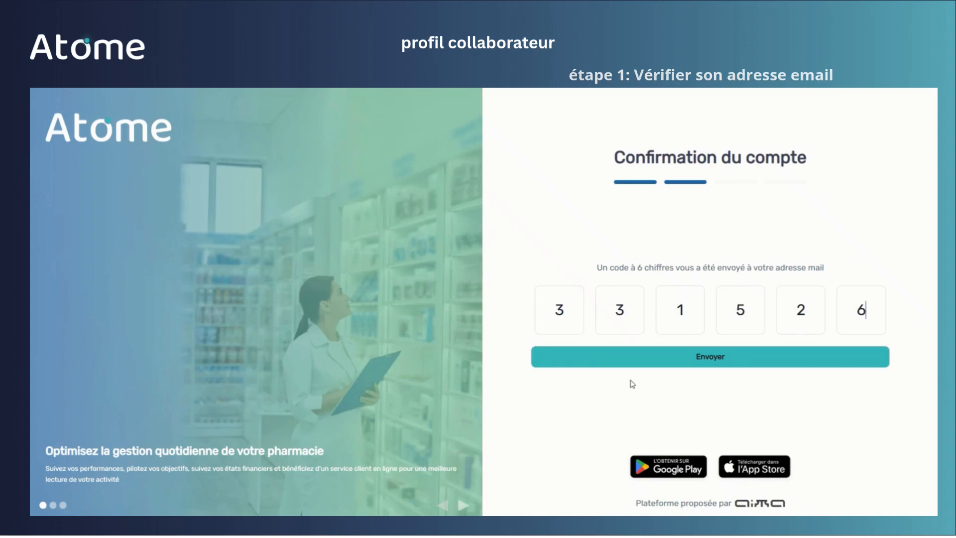
left_click(697, 353)
Set and confirm the new account password.
left_click(664, 300)
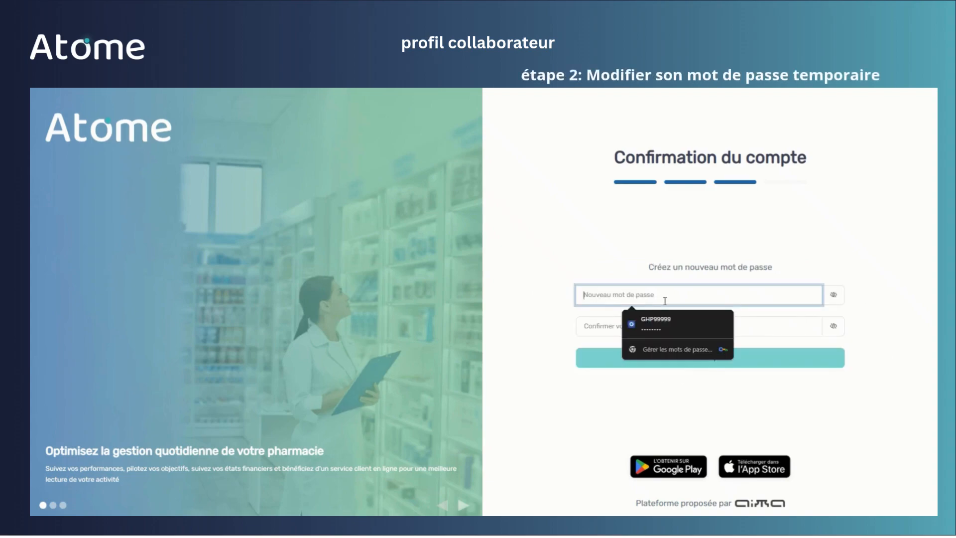
type("****")
left_click(692, 324)
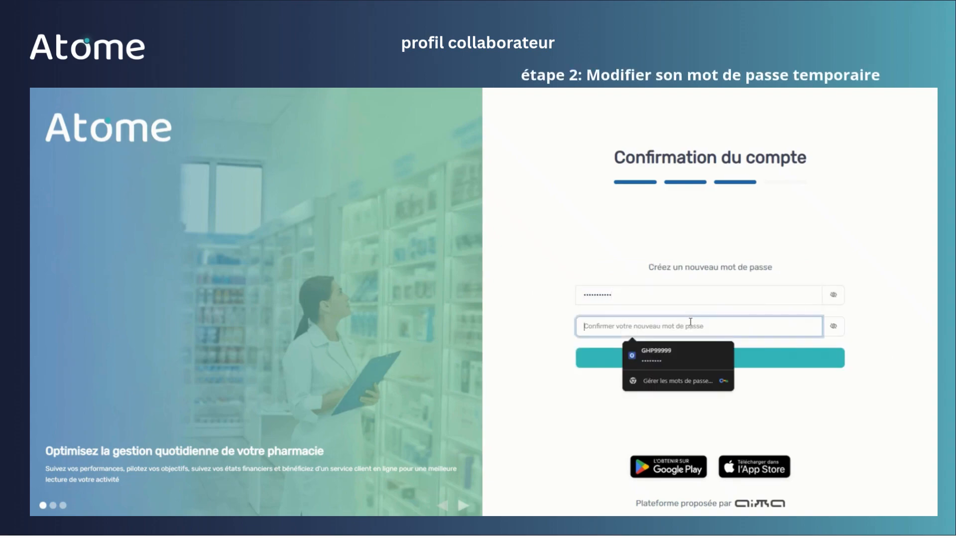
type("***")
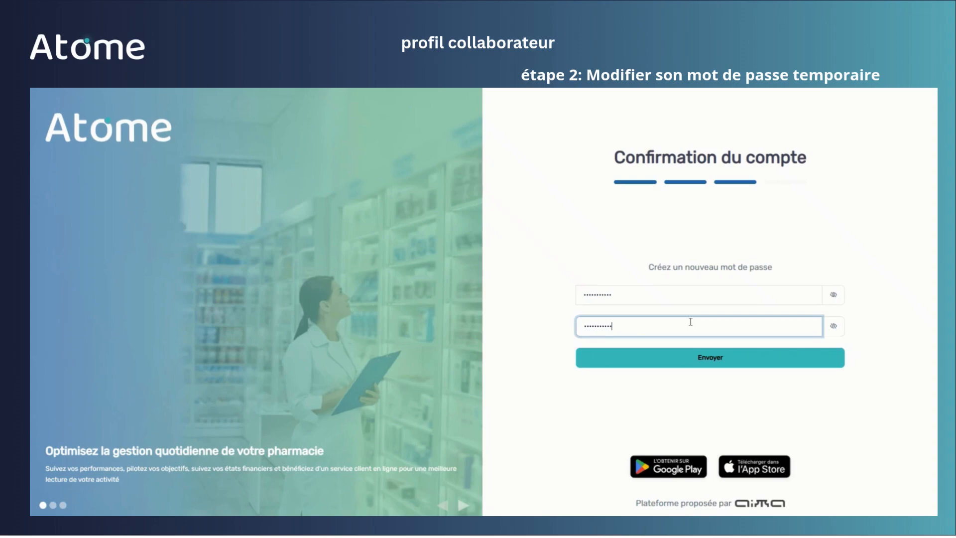
left_click(685, 360)
Fill in the login and the user's phone number, and submit the account information.
left_click(657, 297)
type("ghp99999")
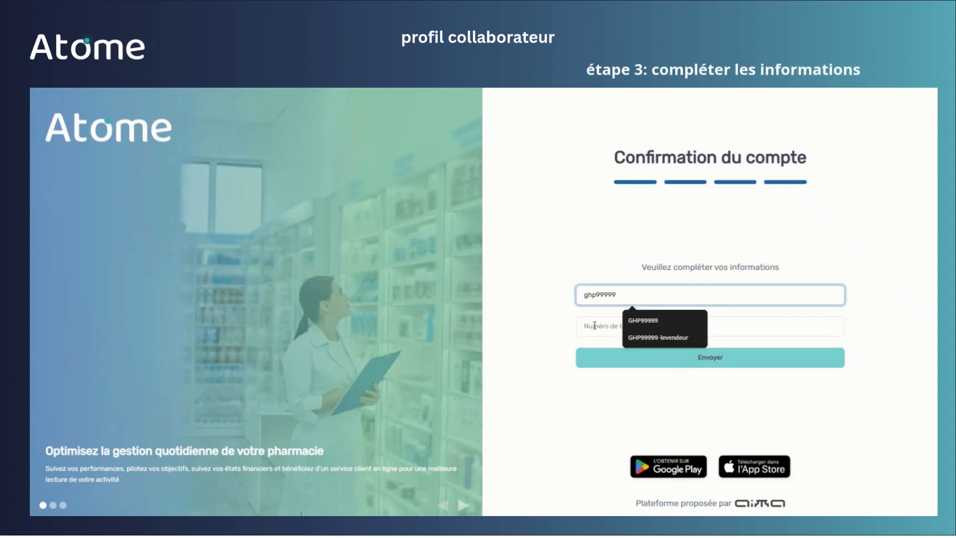
left_click(594, 325)
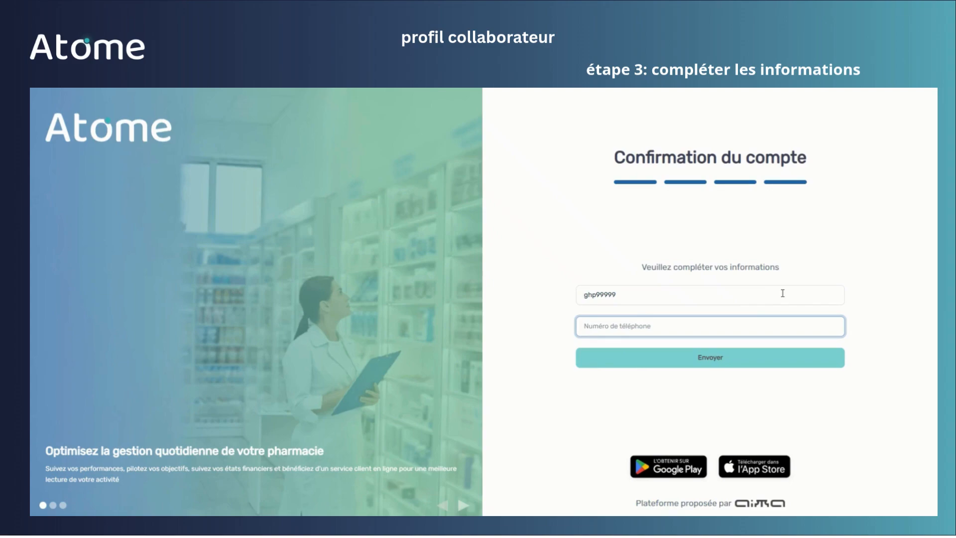
type("055")
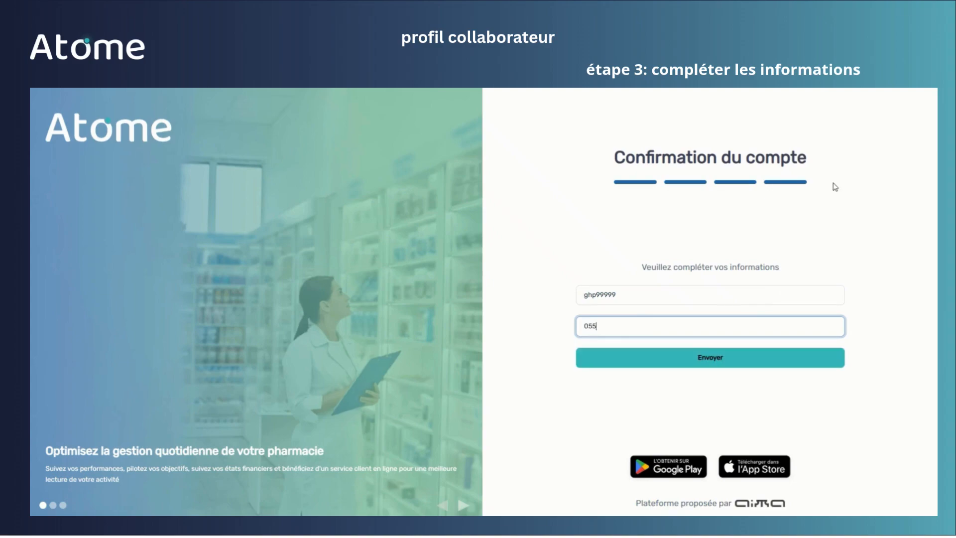
type("5000000")
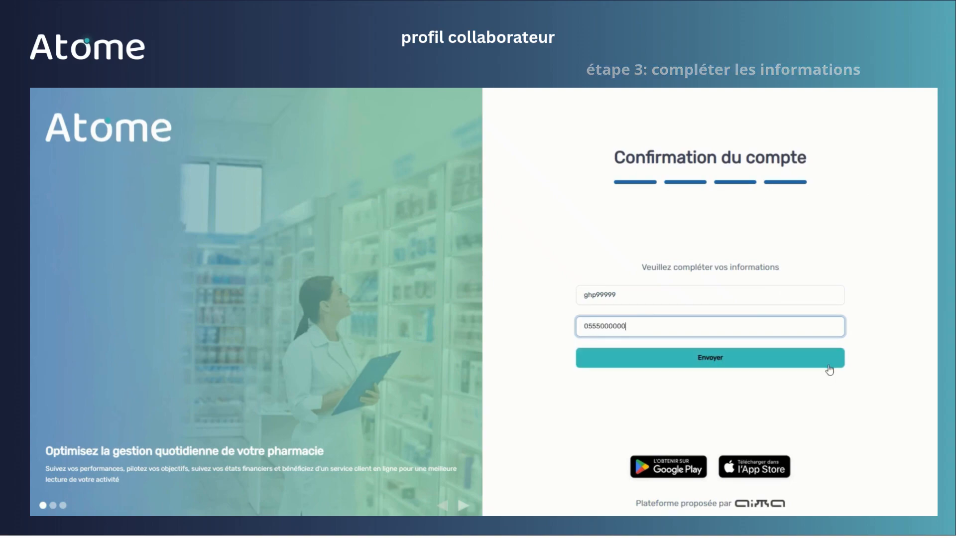
left_click(829, 365)
Sign in with the new levendeur login and its password.
left_click(634, 271)
type("ghp-levendeur")
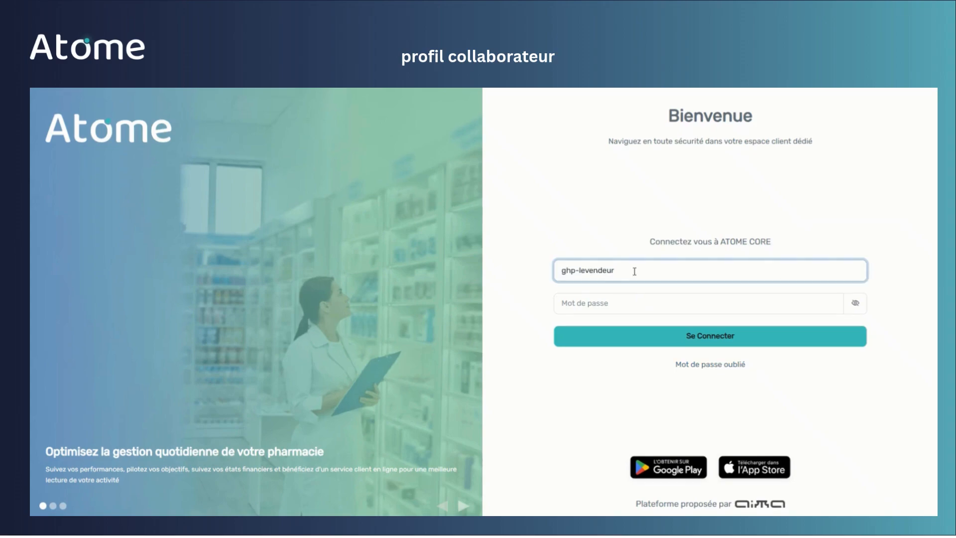
type("99999")
left_click(592, 305)
type("••")
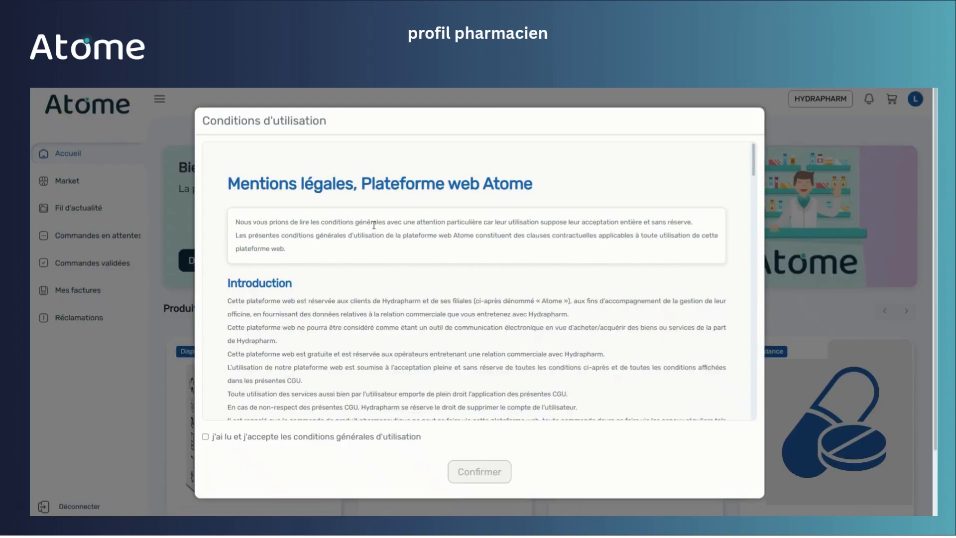
Accept the Conditions d'utilisation and open the Market product list.
scroll(513, 294, "down", 8)
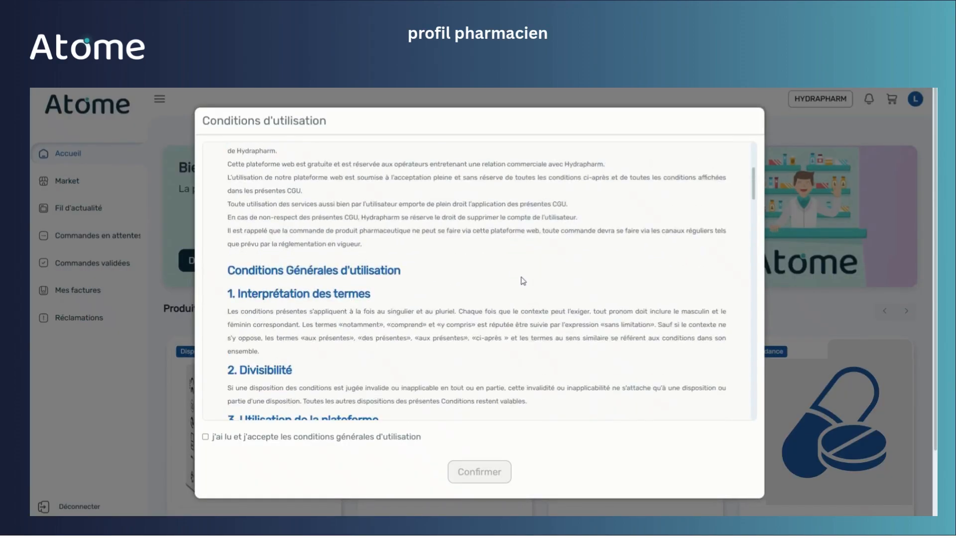
scroll(523, 280, "down", 10)
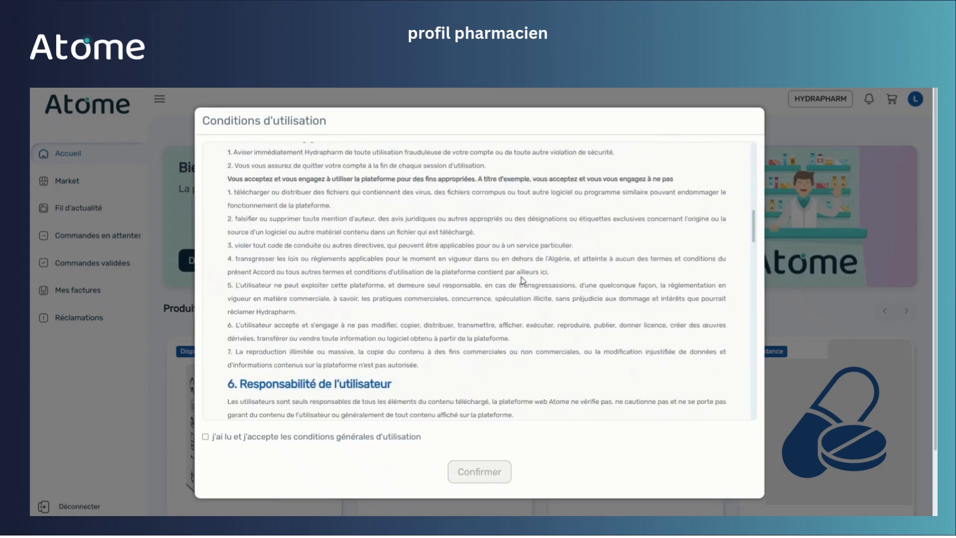
scroll(522, 280, "down", 5)
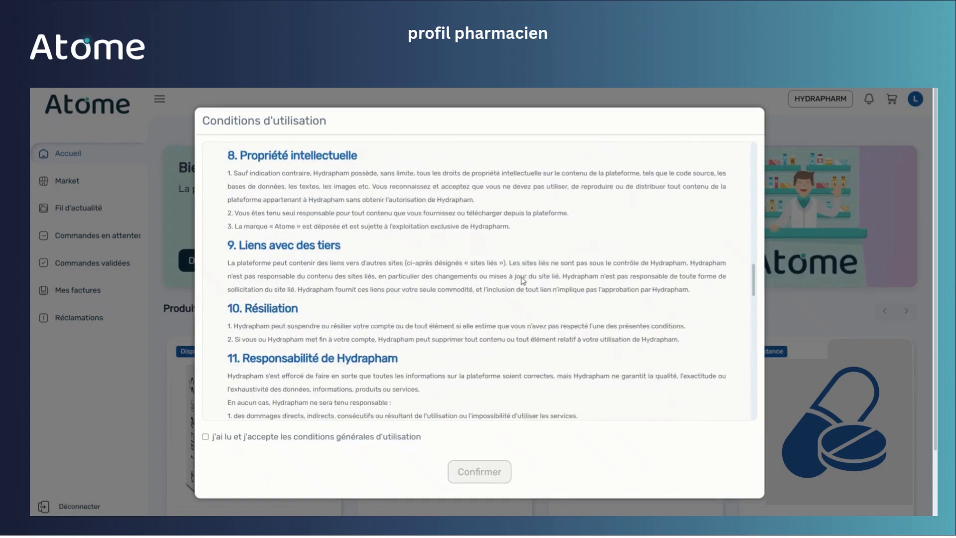
scroll(523, 280, "down", 6)
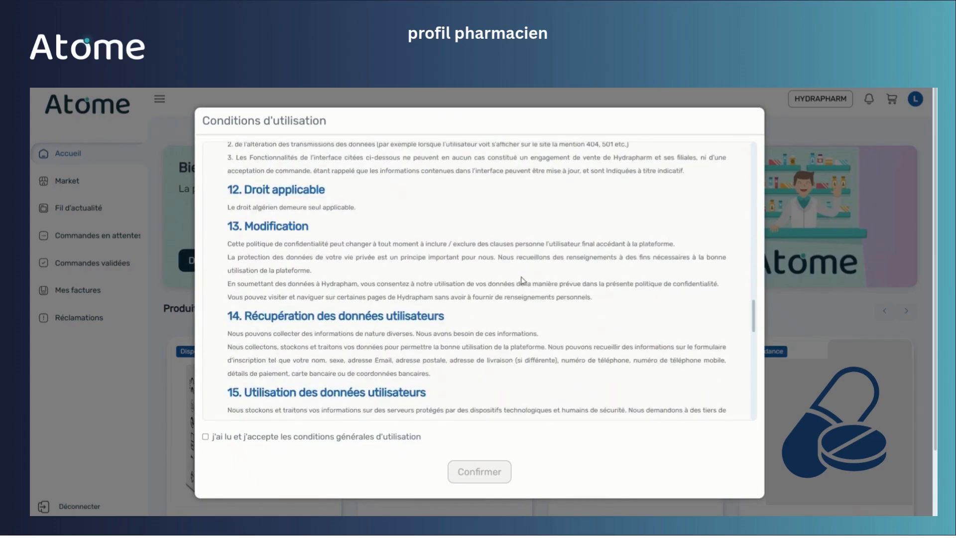
scroll(521, 280, "down", 8)
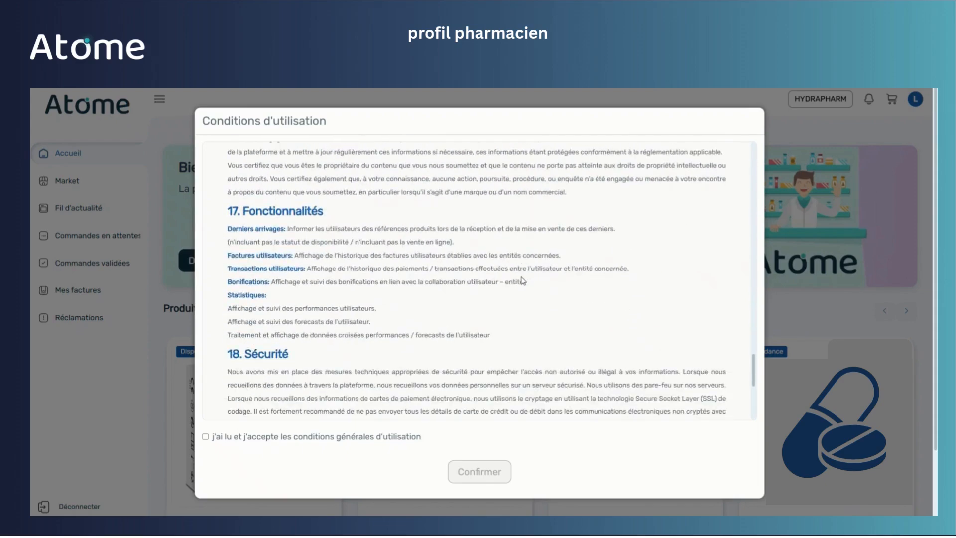
scroll(522, 280, "down", 5)
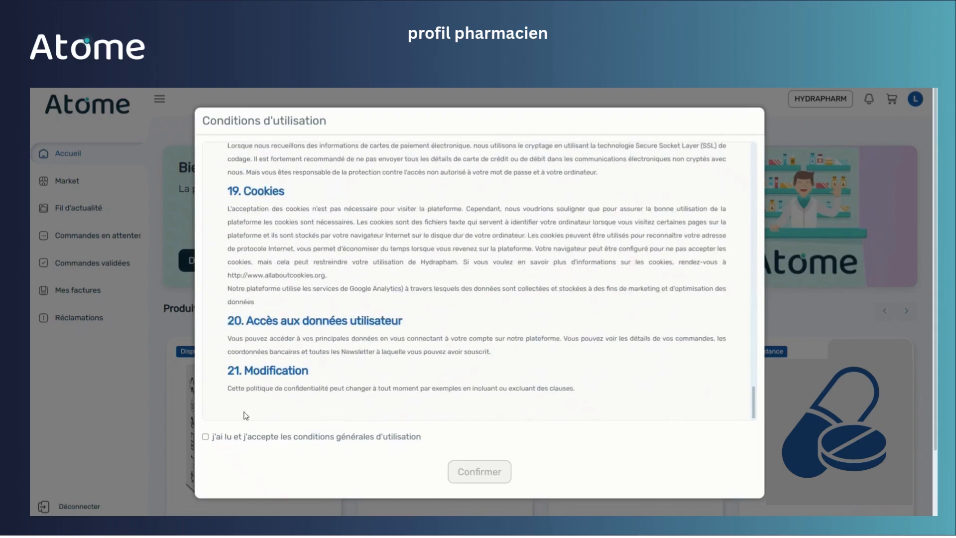
left_click(206, 436)
left_click(479, 472)
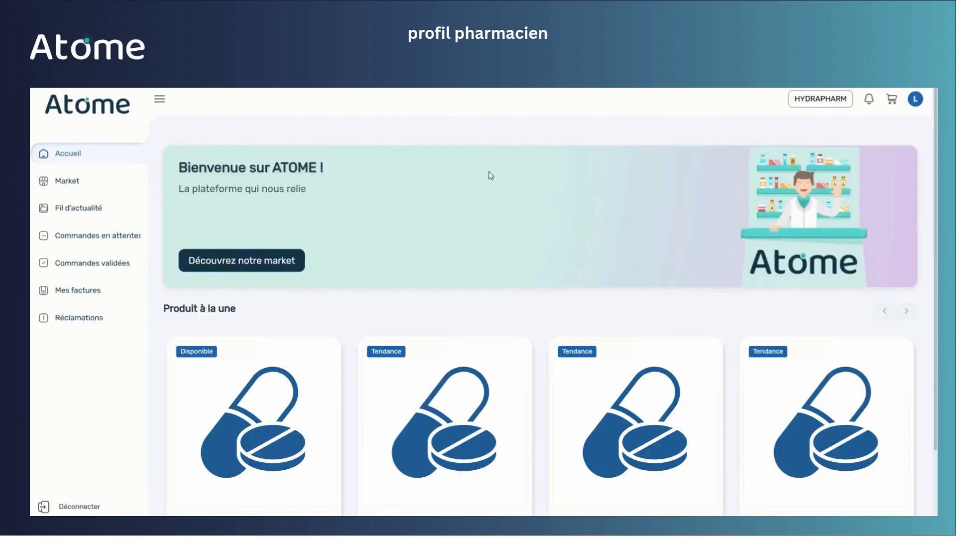
left_click(92, 180)
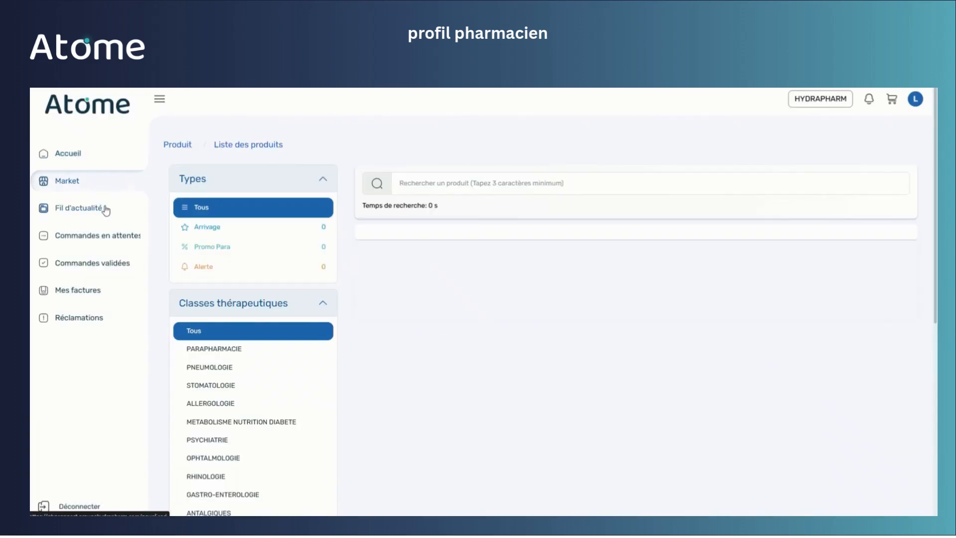